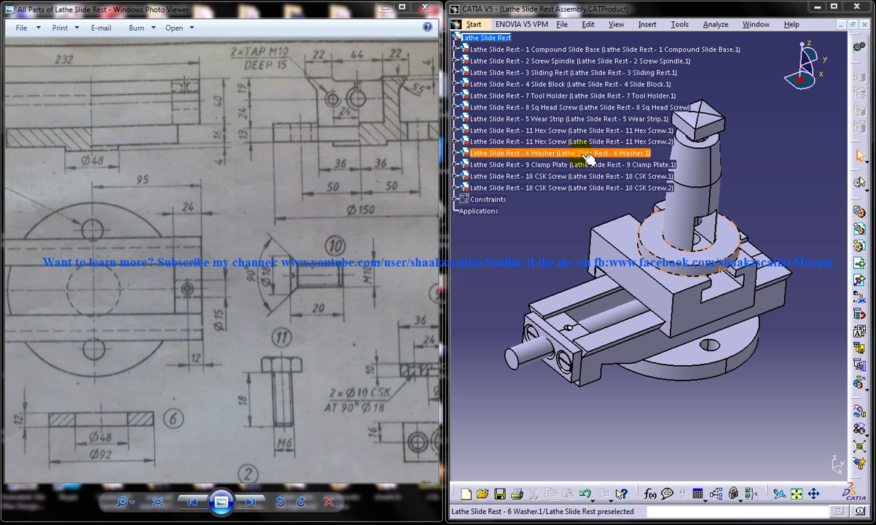
- Examine the compound slide base views and dimensions in the lathe slide rest drawing
drag(215, 190, 350, 176)
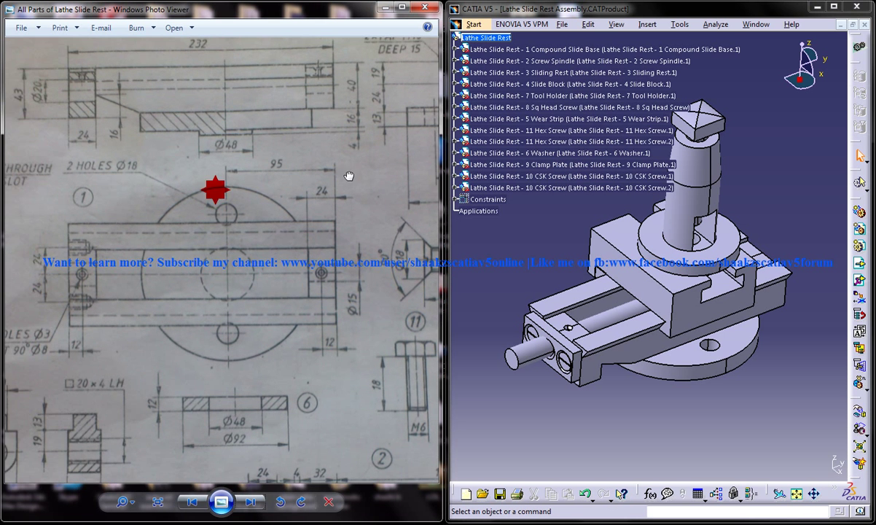
drag(212, 150, 310, 167)
mouse_move(247, 165)
mouse_down()
mouse_move(333, 168)
mouse_move(196, 153)
mouse_up()
mouse_move(345, 153)
mouse_down()
mouse_move(224, 166)
mouse_move(245, 172)
mouse_up()
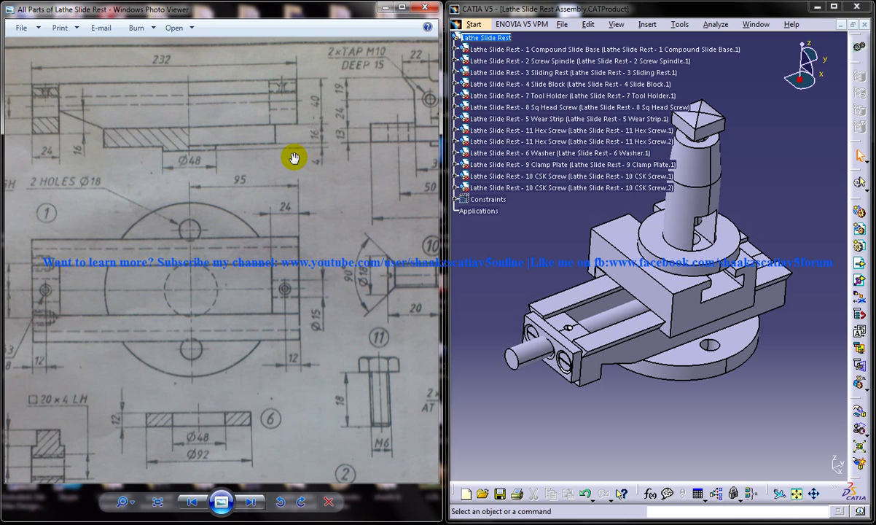
scroll(294, 158, down, 1)
mouse_move(330, 138)
mouse_down()
mouse_move(311, 164)
mouse_move(226, 176)
mouse_up()
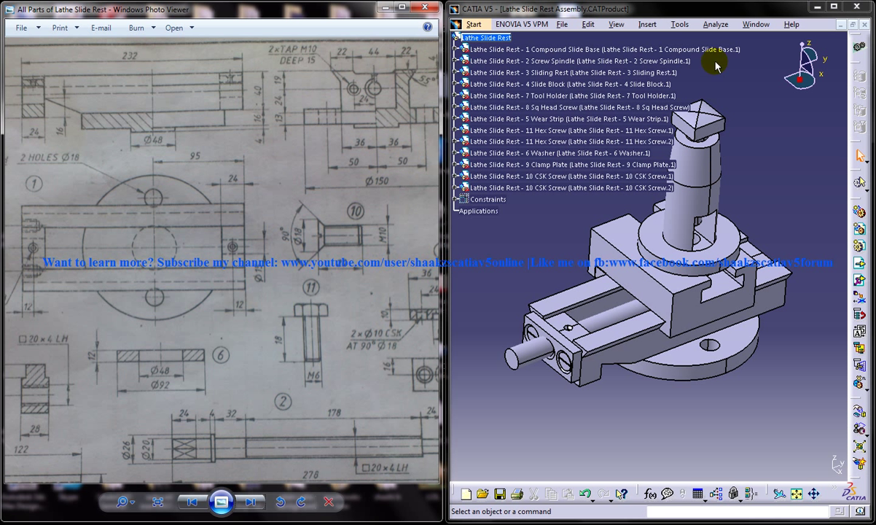
- Switch to the Lathe Slide Rest - 1 Compound Slide Base.CATPart document and examine the finished slide base from several angles
click(750, 26)
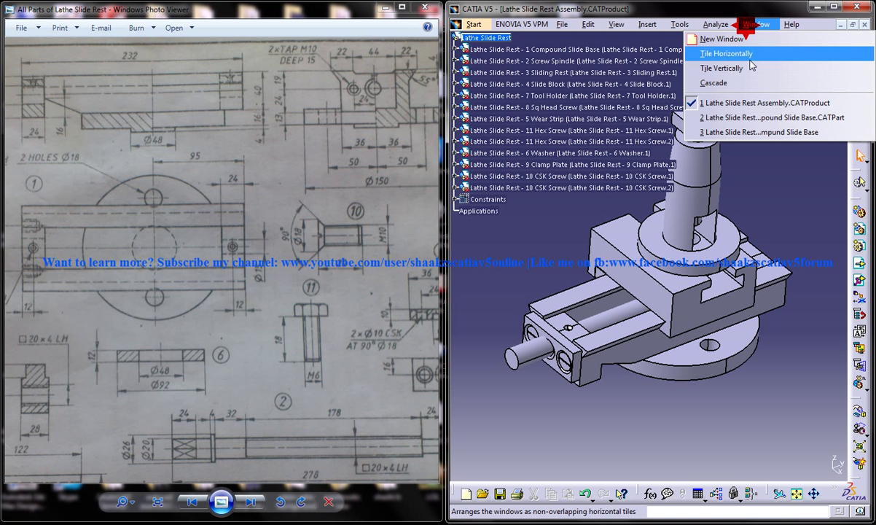
click(773, 120)
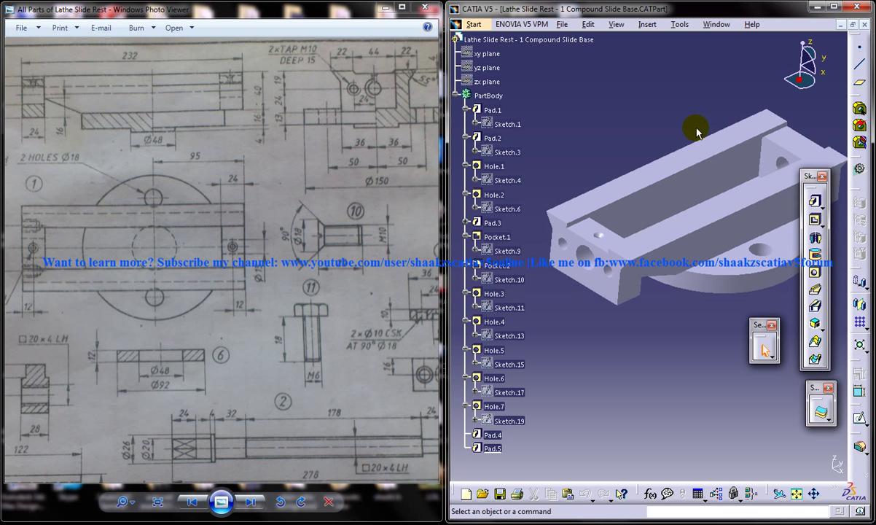
middle_drag(646, 187, 596, 201)
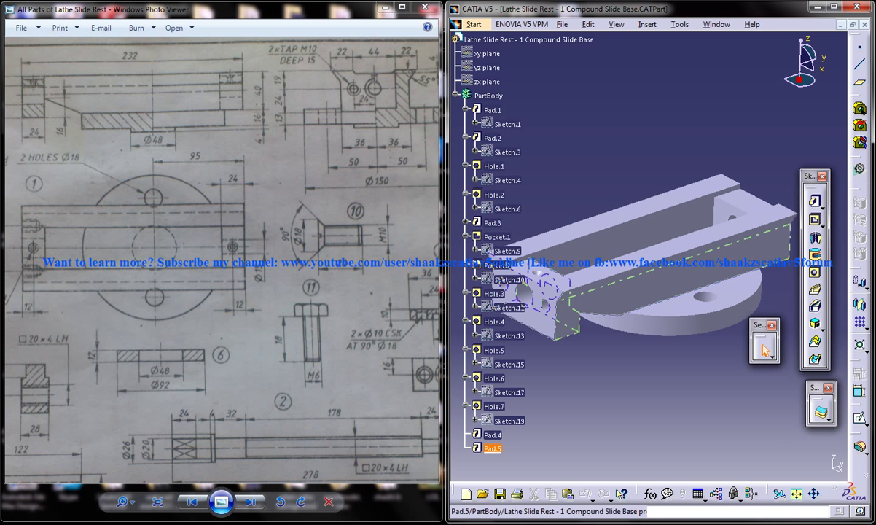
click(493, 449)
click(819, 481)
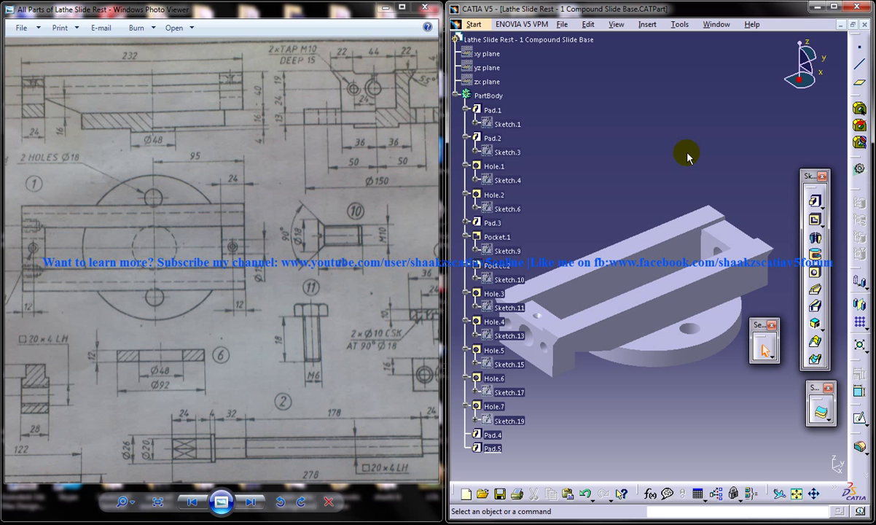
middle_drag(639, 290, 648, 264)
- Switch to the unfinished Lathe Slide Rest - 1 Compund Slide Base document and bring its solid rail block into view
click(718, 24)
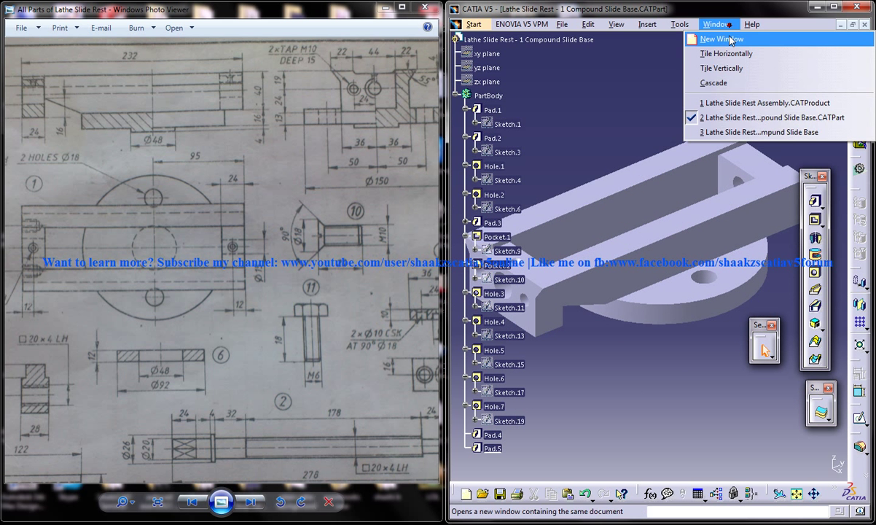
click(771, 132)
middle_drag(635, 282, 636, 197)
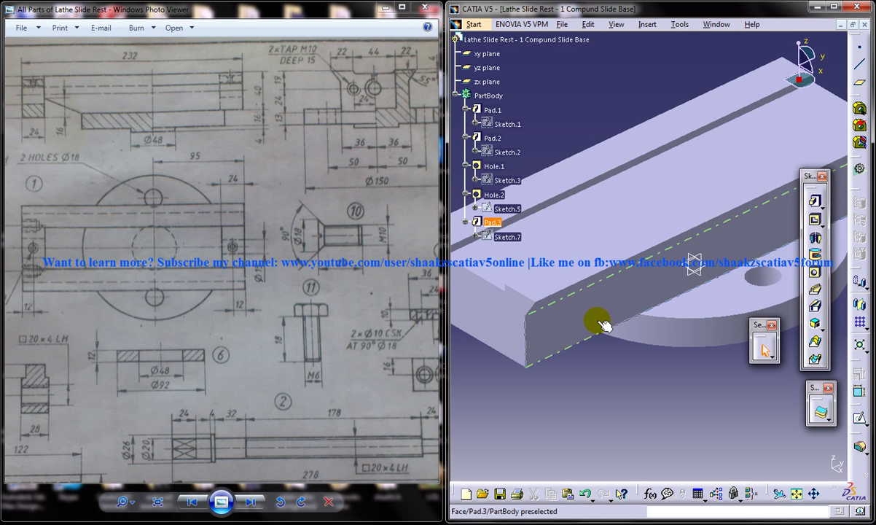
middle_drag(689, 298, 688, 335)
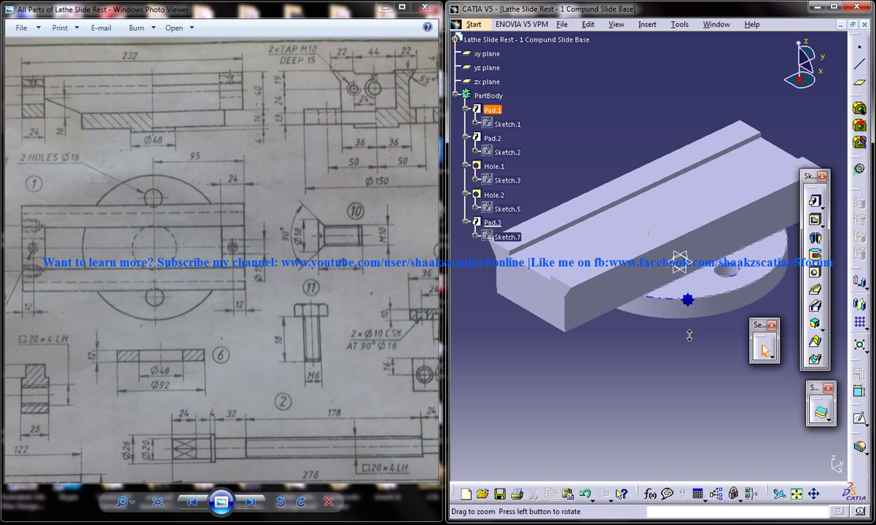
- Insert a new body into the slide base part
click(713, 24)
click(653, 84)
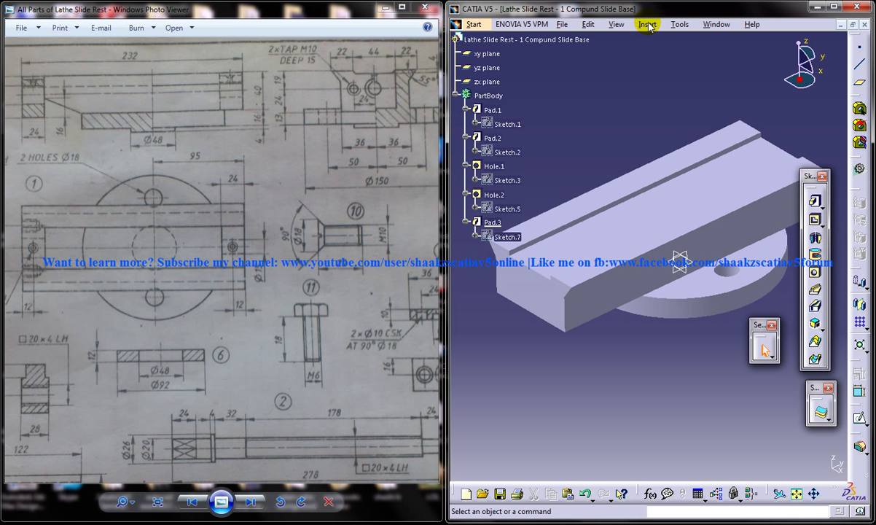
click(647, 25)
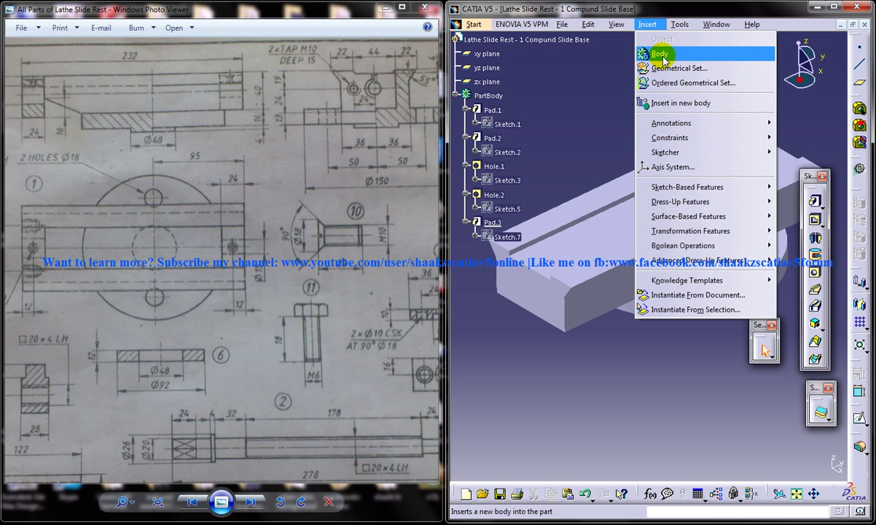
click(581, 84)
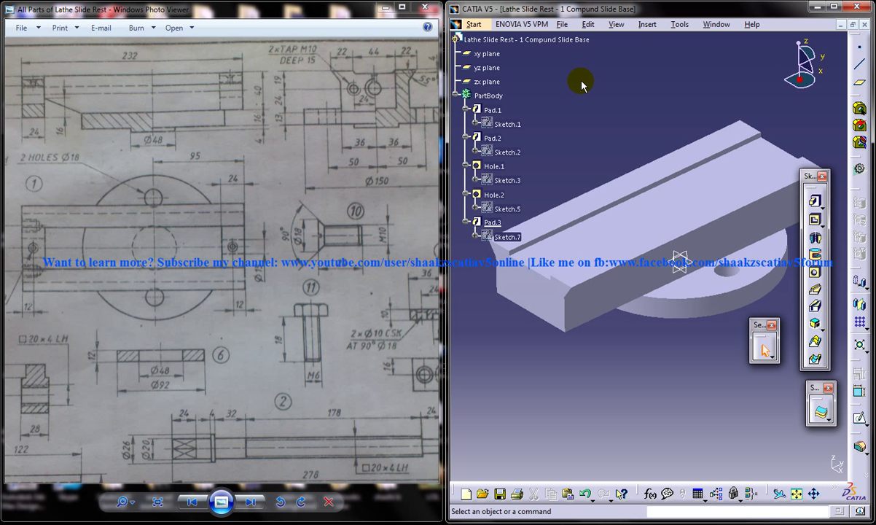
click(646, 25)
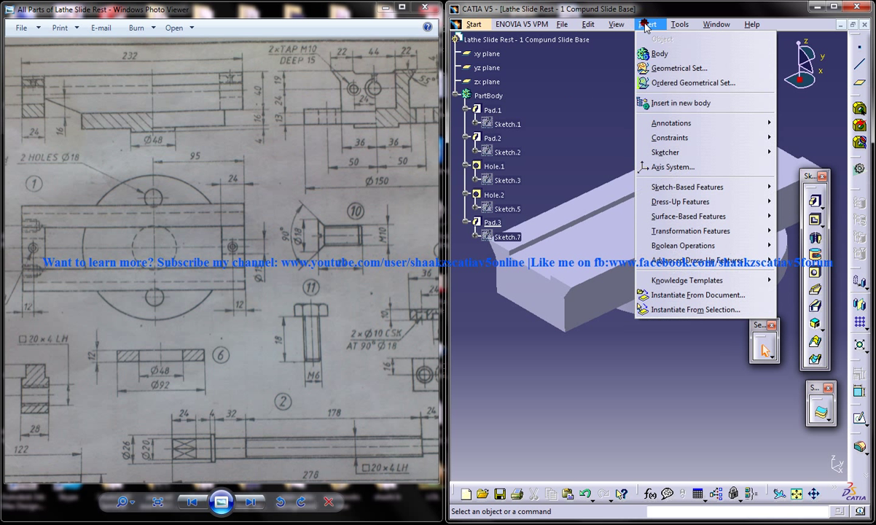
click(668, 54)
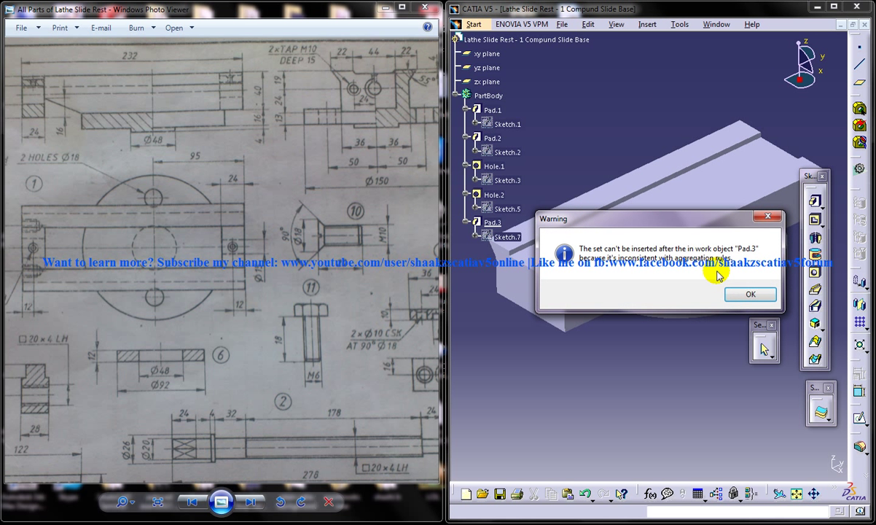
click(756, 296)
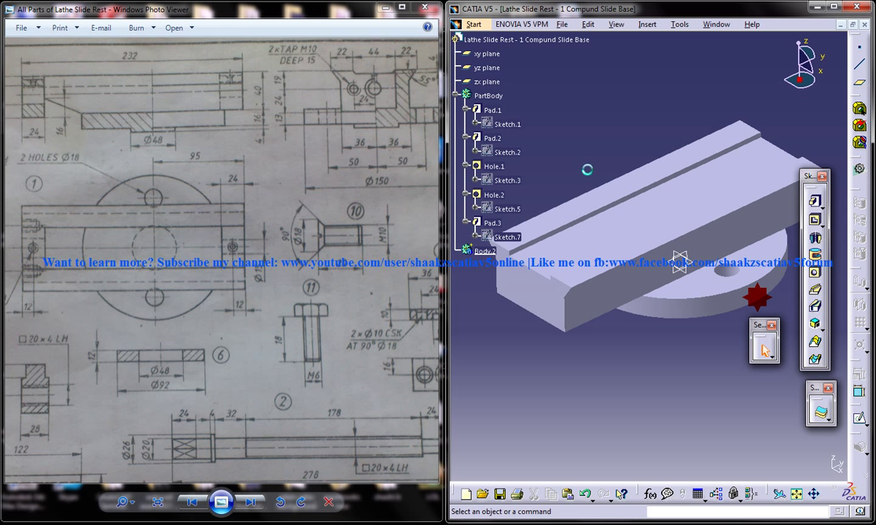
- Define the newly inserted body as the in-work object
right_click(485, 254)
click(519, 335)
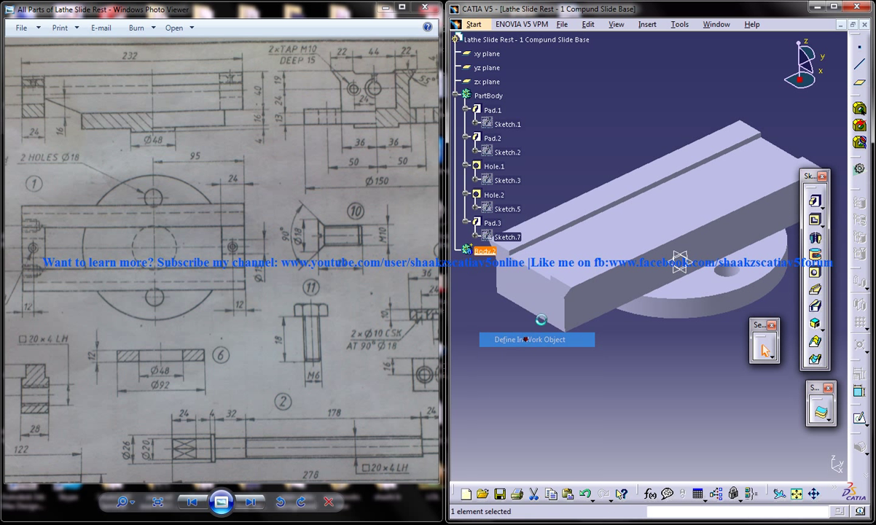
click(529, 224)
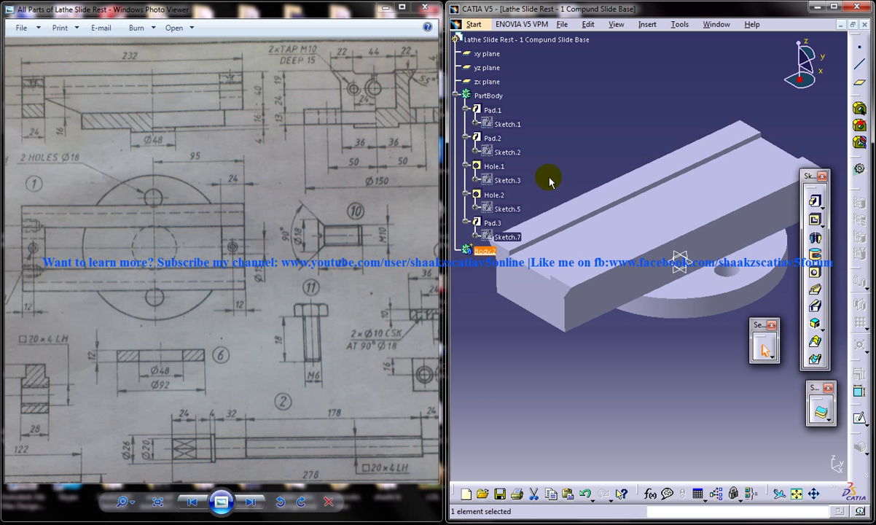
click(484, 252)
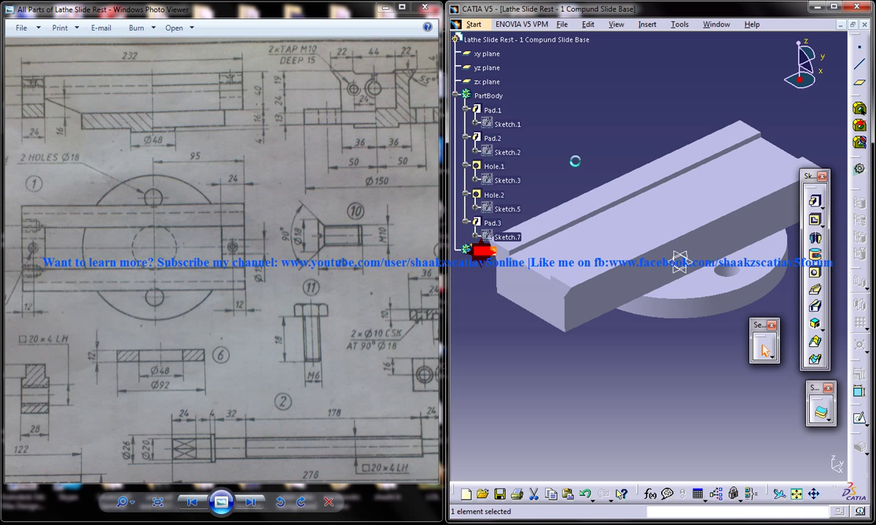
click(636, 140)
click(483, 252)
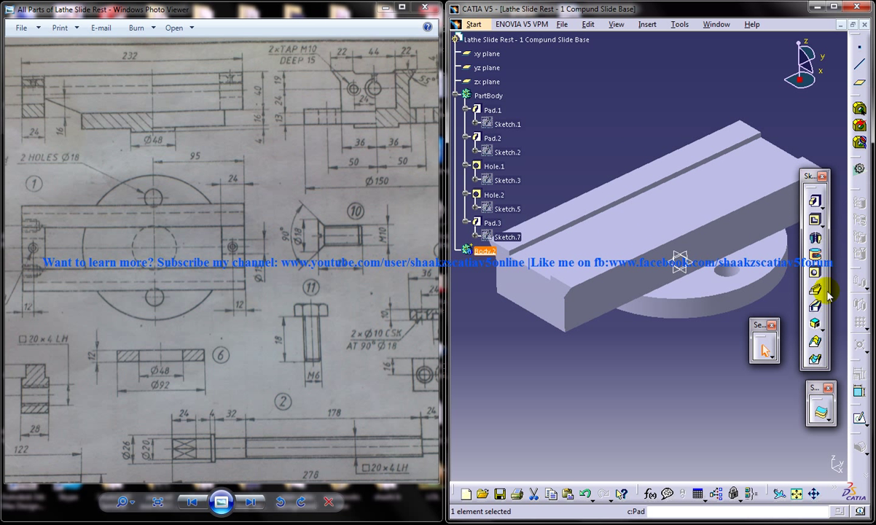
- Start a sketch on the yz plane and draw a closed right-triangle profile beside the end of the circular base
click(859, 415)
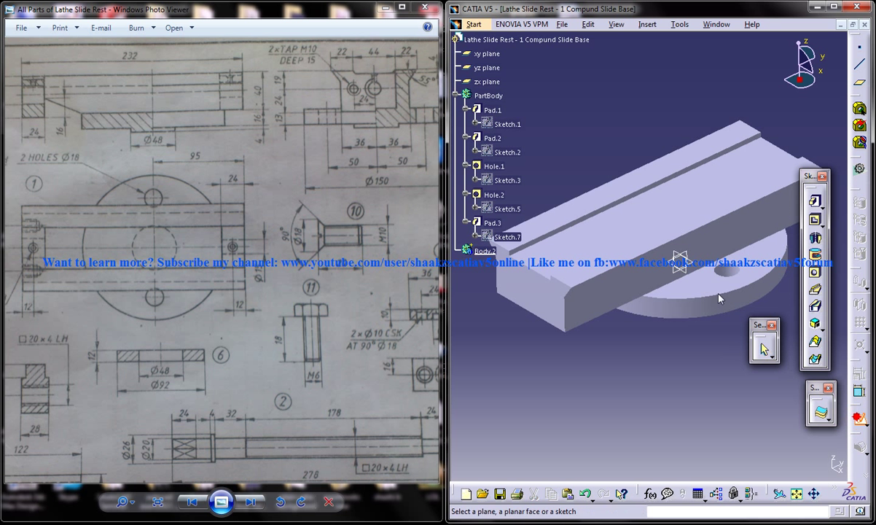
click(689, 257)
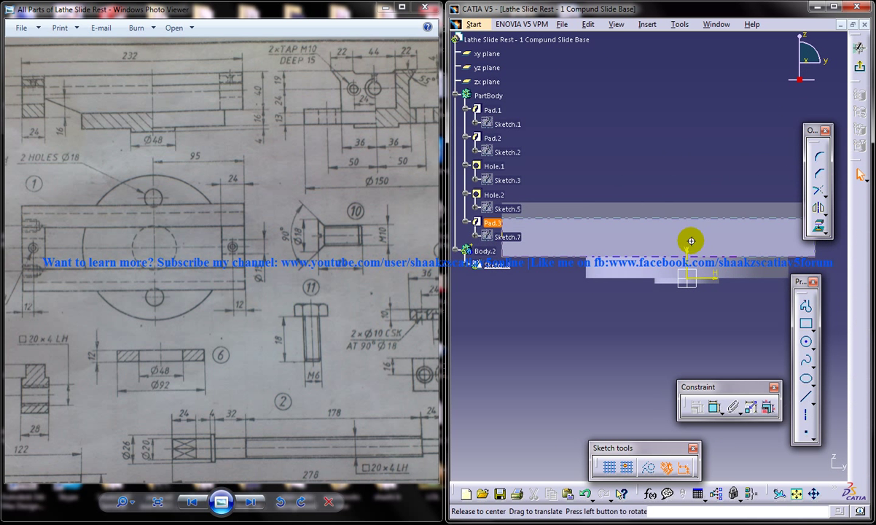
middle_drag(692, 241, 785, 244)
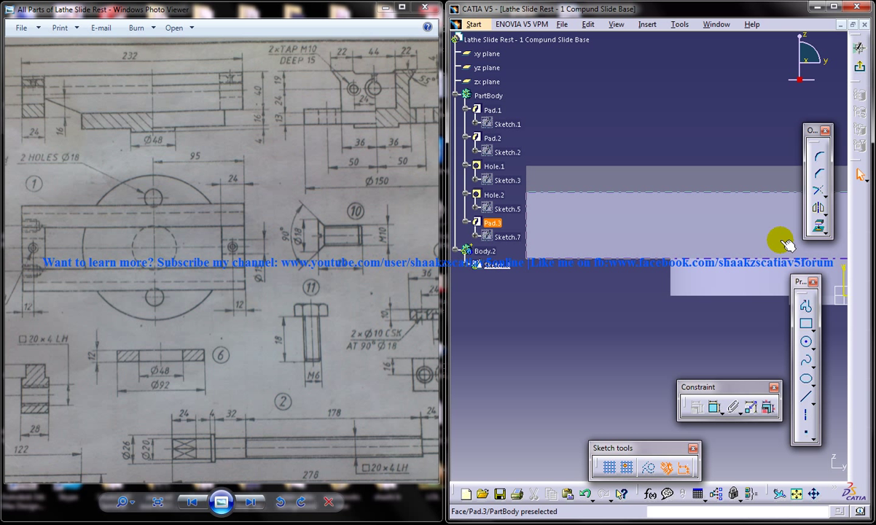
click(806, 306)
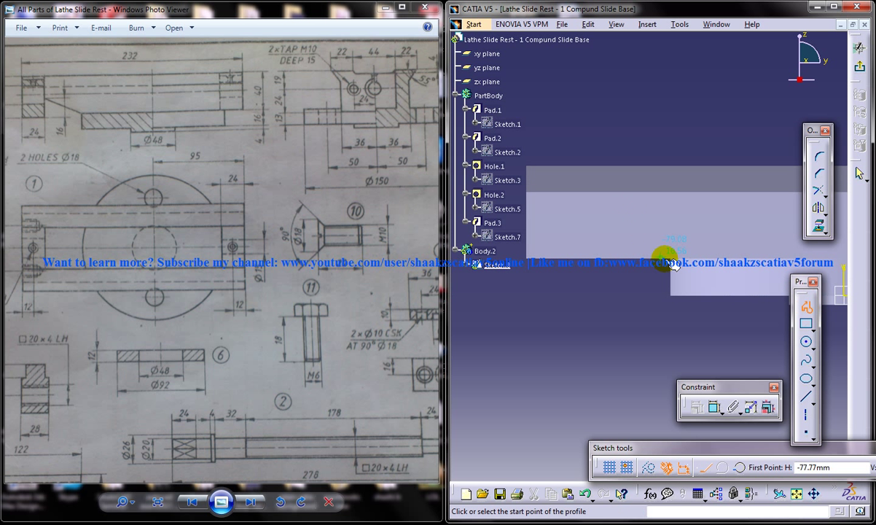
click(669, 263)
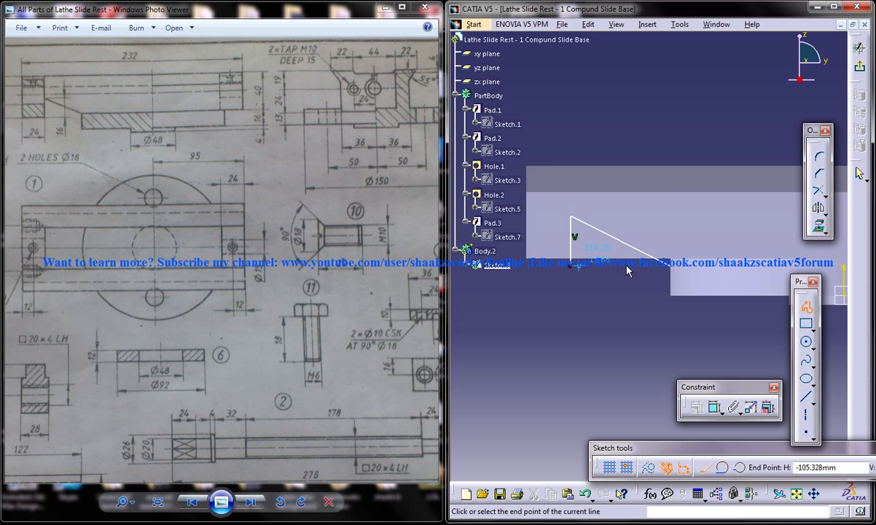
click(671, 264)
middle_drag(696, 230, 694, 252)
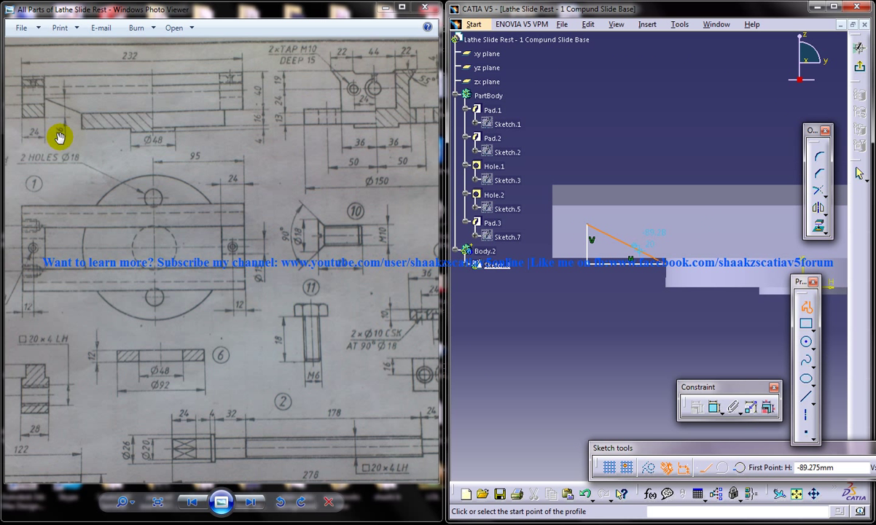
- Check the sloped cut in the drawing's front view and make the triangle's horizontal side coincident with the rail block's lower edge
drag(76, 114, 157, 186)
scroll(147, 117, up, 3)
drag(149, 114, 179, 167)
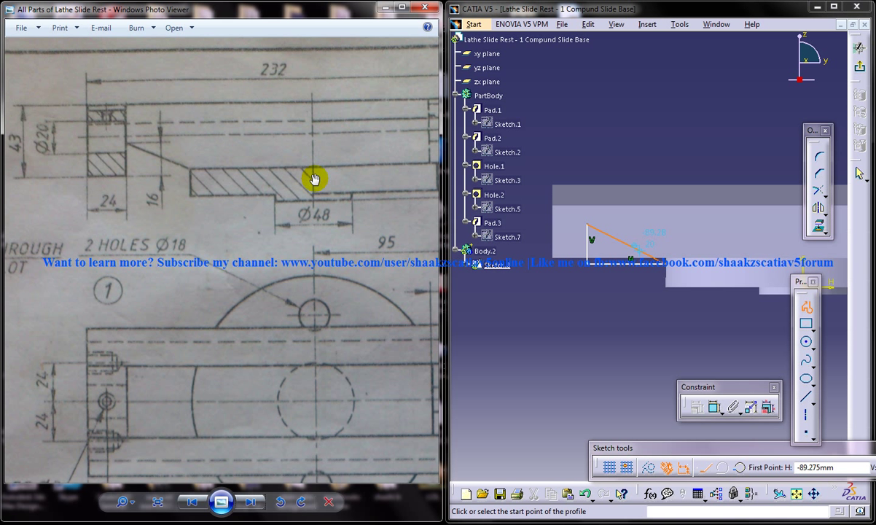
middle_drag(694, 268, 695, 228)
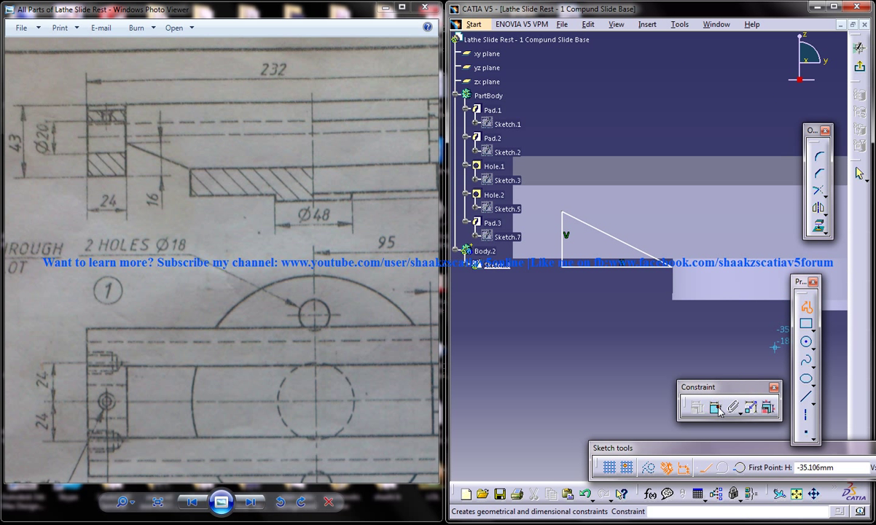
click(715, 408)
click(608, 267)
right_click(558, 296)
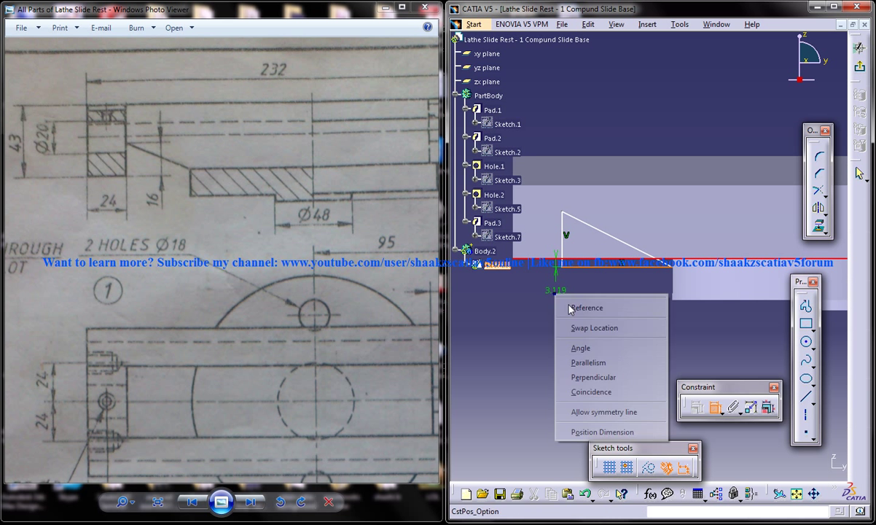
click(587, 391)
click(657, 255)
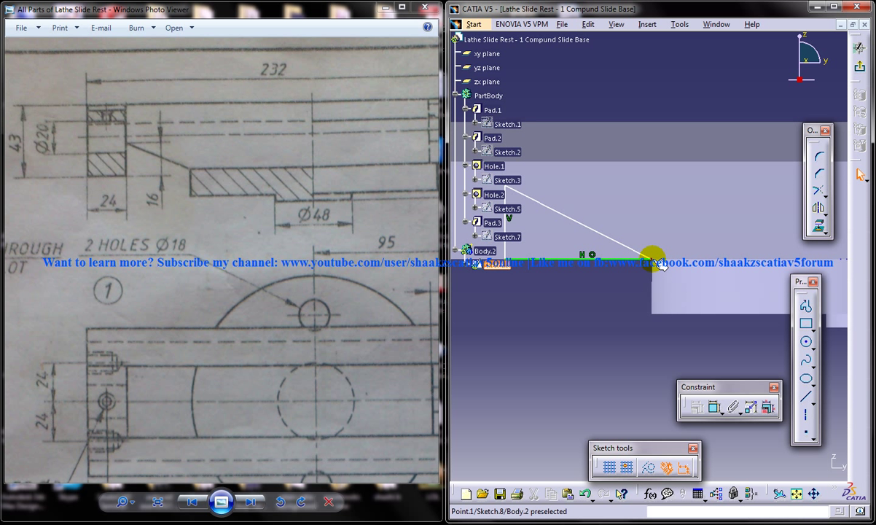
- Move the triangle's lower corner away from the circular base and project the base's bottom edge into the sketch as construction geometry
drag(653, 260, 637, 284)
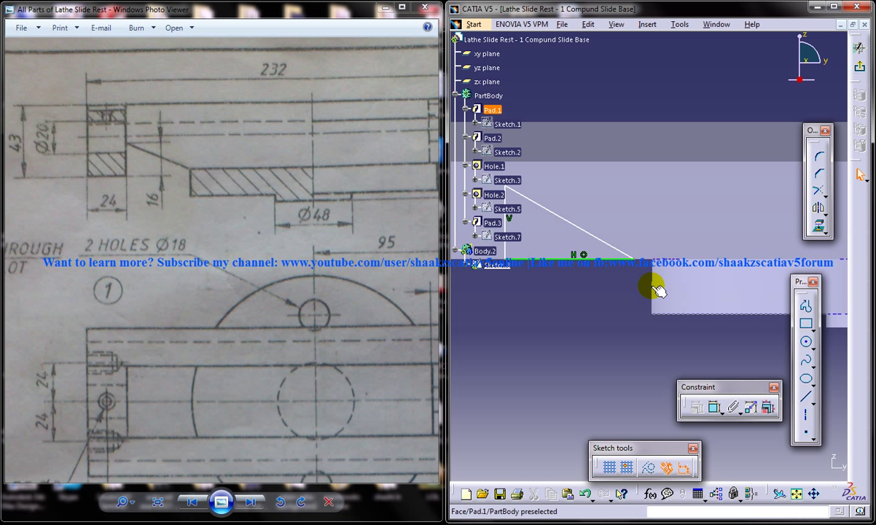
click(674, 314)
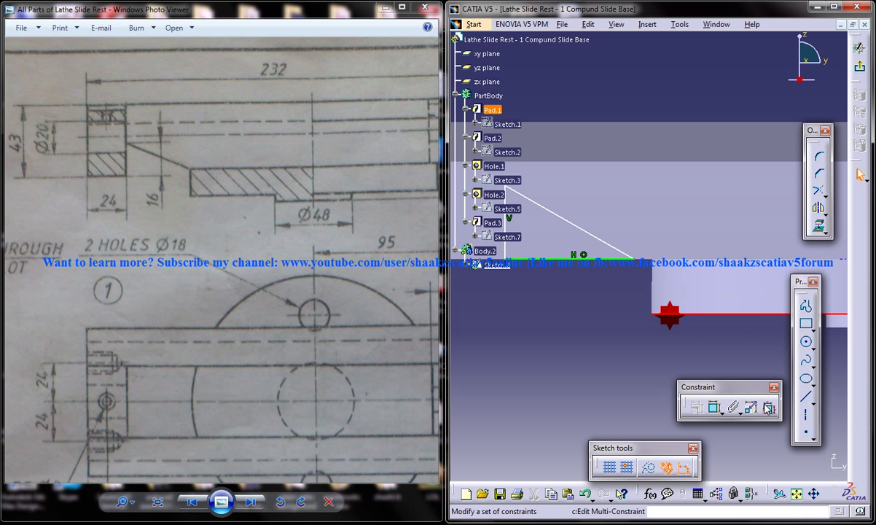
click(814, 232)
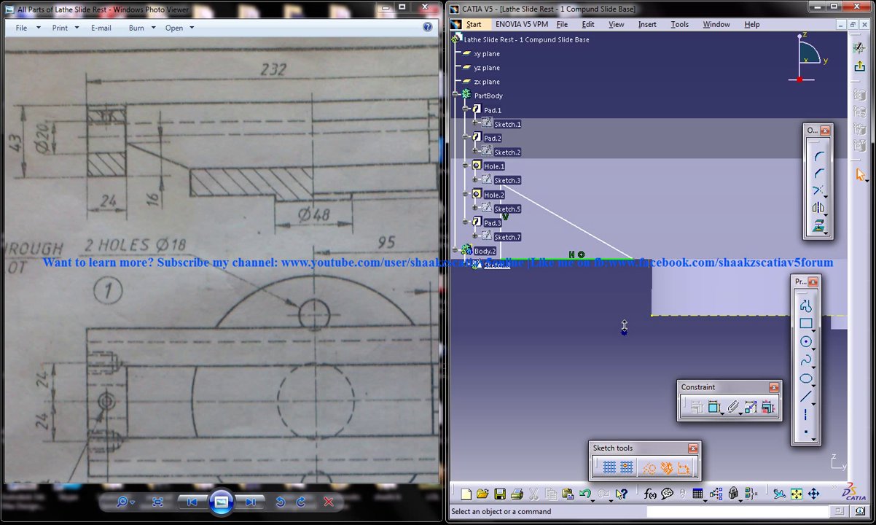
- Draw a vertical axis from the end of the projected base edge up past the rail block's lower edge
click(805, 413)
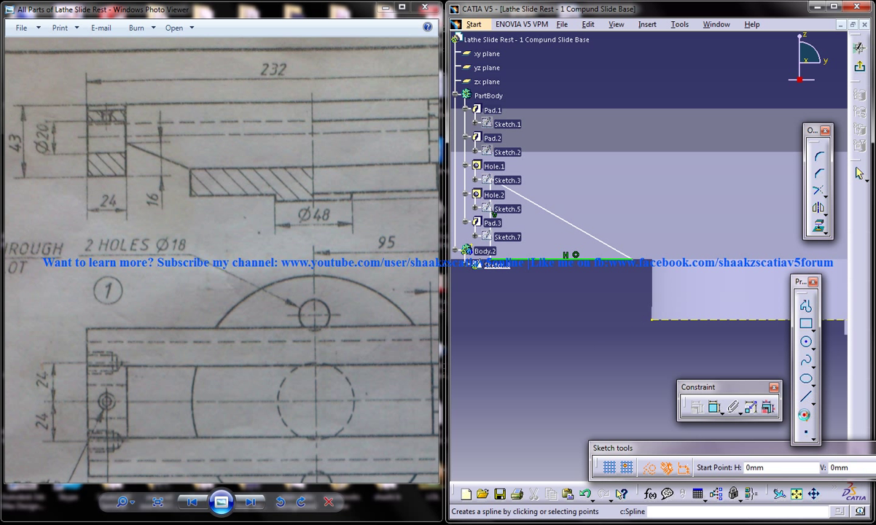
click(653, 319)
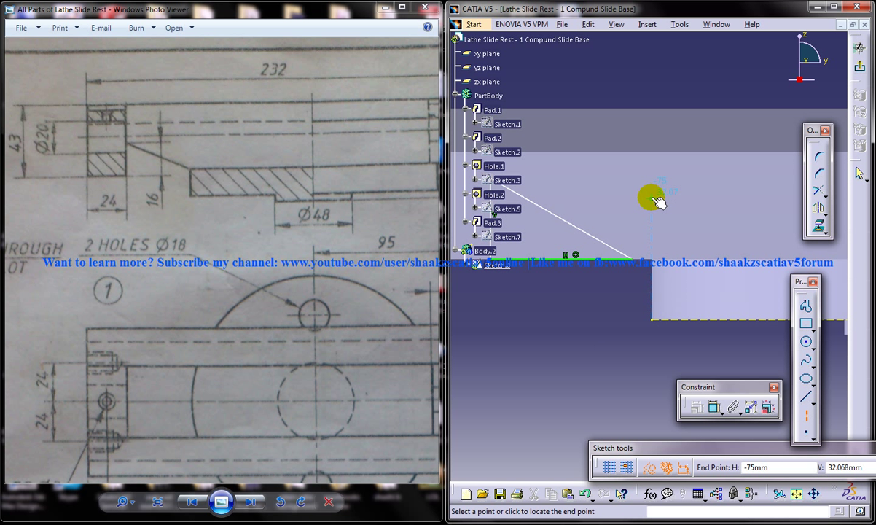
click(652, 196)
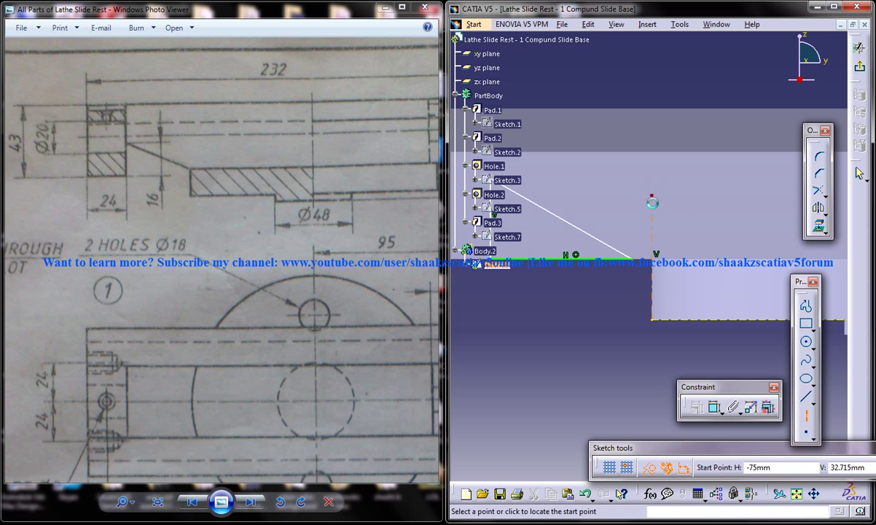
- Make the triangle's corner nearest the circular base coincident with the vertical axis
click(715, 407)
click(633, 260)
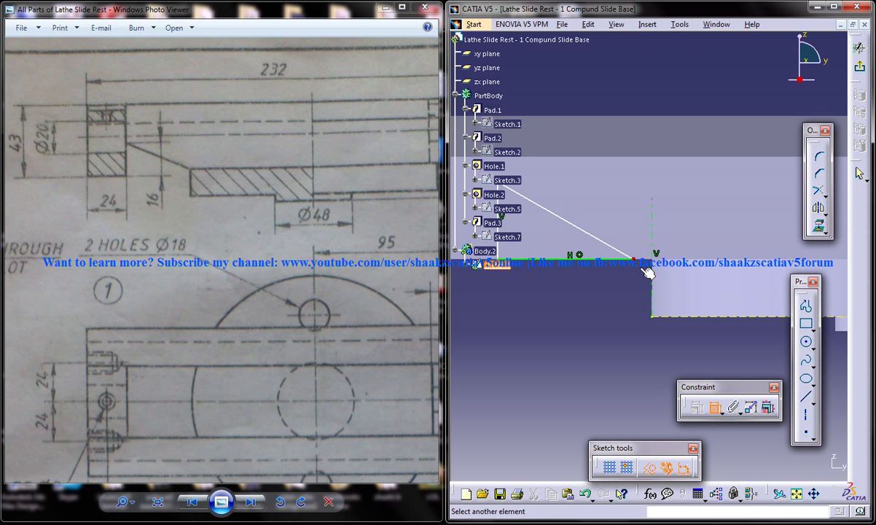
right_click(618, 293)
click(665, 372)
- Dimension the triangle's vertical side and set its height to 13 mm
middle_drag(596, 315, 648, 317)
mouse_move(577, 301)
middle_down()
mouse_move(581, 321)
mouse_move(612, 290)
mouse_move(611, 299)
middle_up()
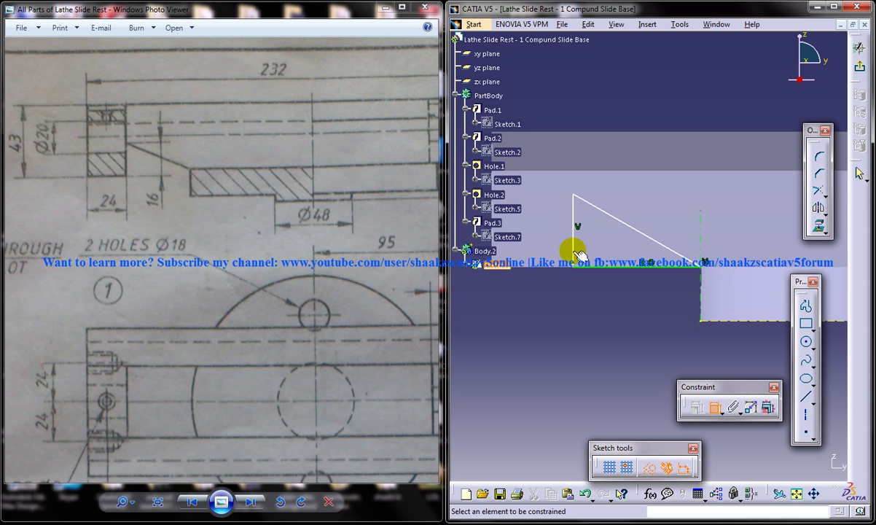
middle_drag(551, 300, 562, 302)
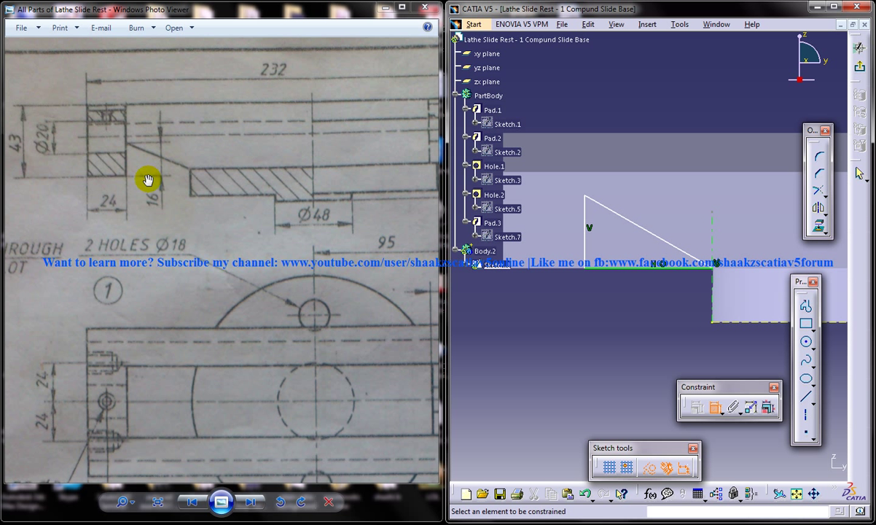
click(584, 212)
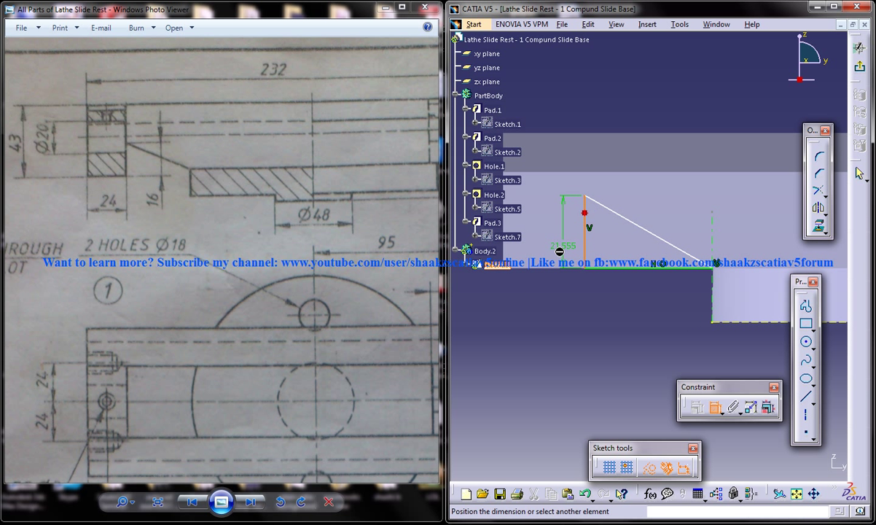
middle_drag(560, 251, 659, 257)
click(565, 240)
double_click(570, 245)
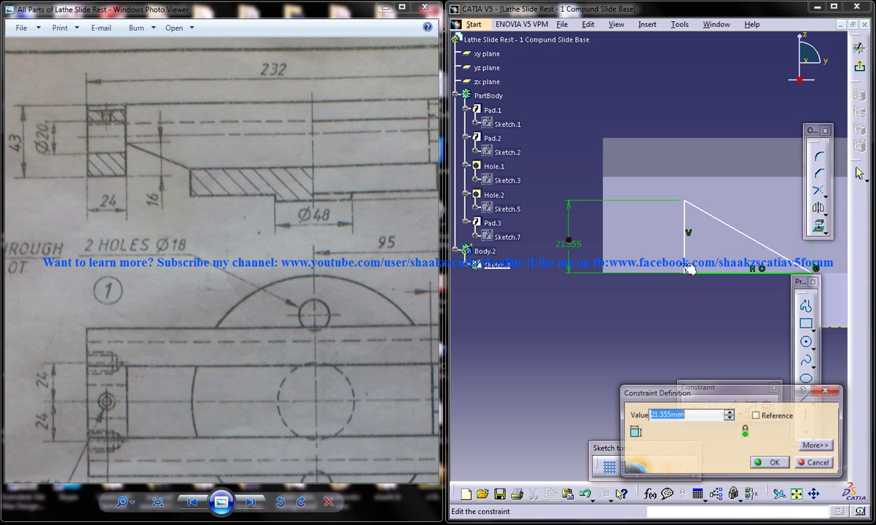
key(Return)
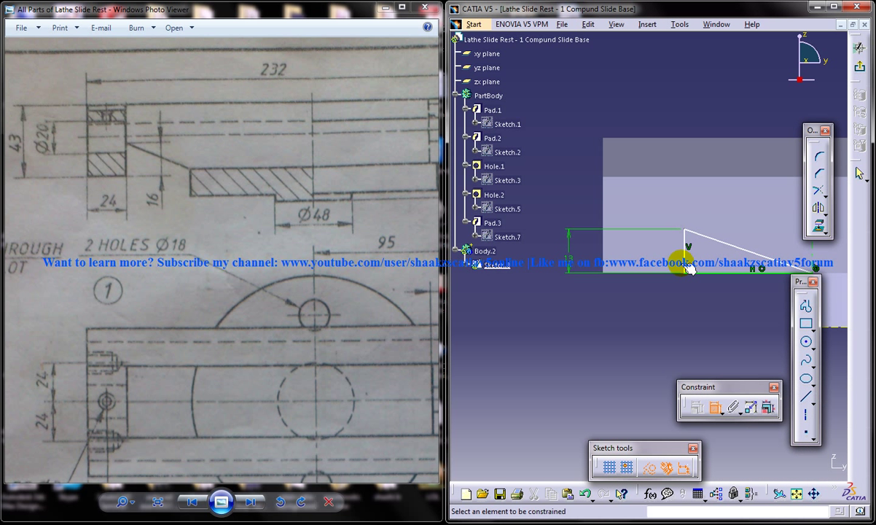
- Examine the drawing's front, top and side views for the dimensions that locate the sloped cut
middle_drag(730, 269, 721, 268)
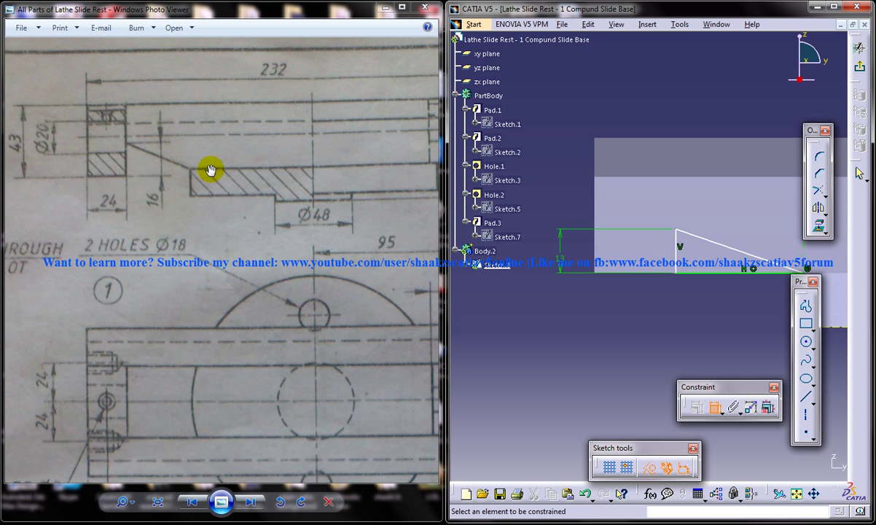
drag(225, 226, 227, 176)
scroll(226, 176, down, 3)
mouse_move(299, 165)
mouse_down()
mouse_move(212, 178)
mouse_move(254, 172)
mouse_move(275, 180)
mouse_move(249, 176)
mouse_up()
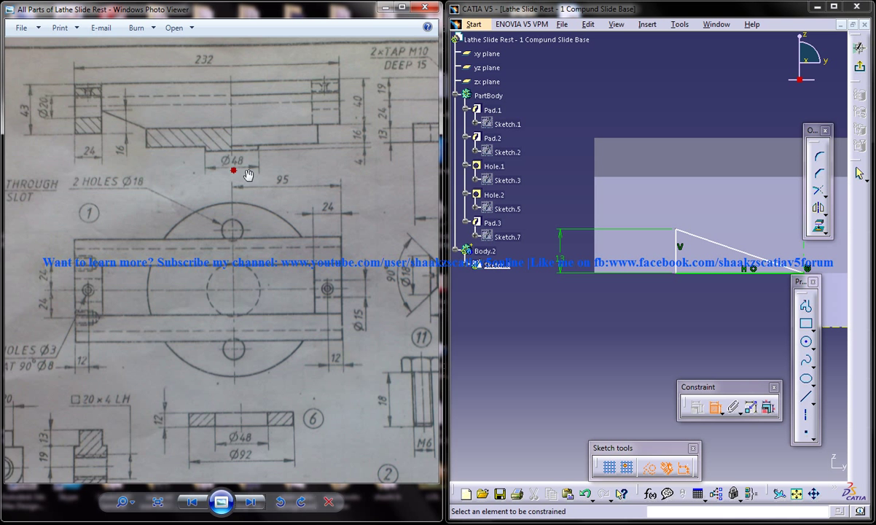
drag(347, 166, 239, 166)
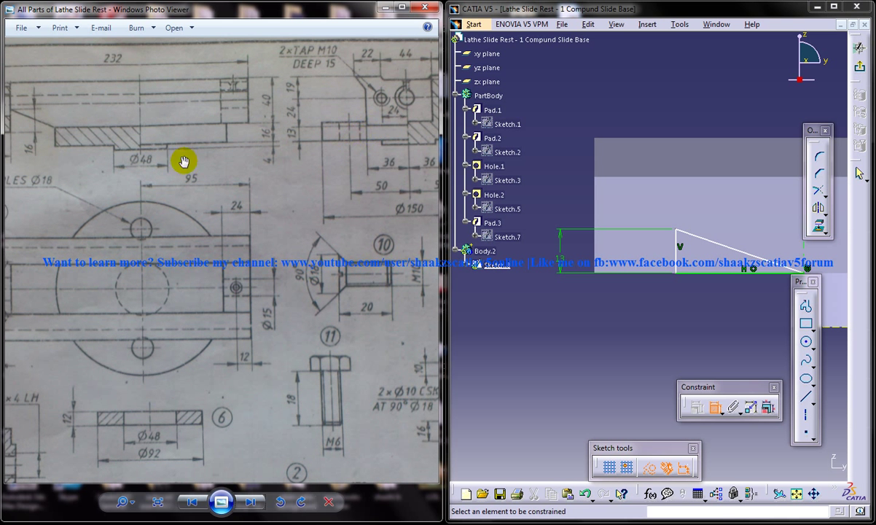
drag(184, 161, 271, 163)
scroll(256, 189, up, 3)
drag(218, 174, 288, 227)
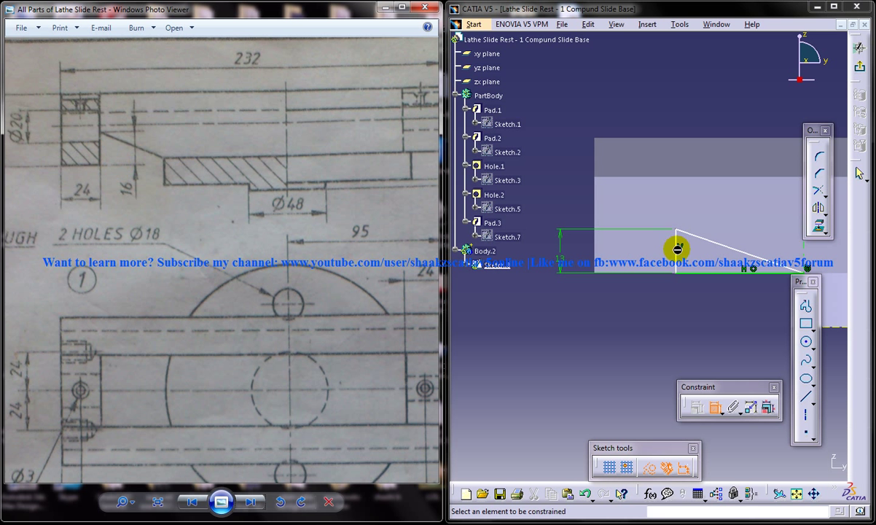
- Set the distance between the rail block's end and the triangle's vertical side to 24 mm, and exit the sketch
click(677, 249)
click(594, 241)
double_click(610, 290)
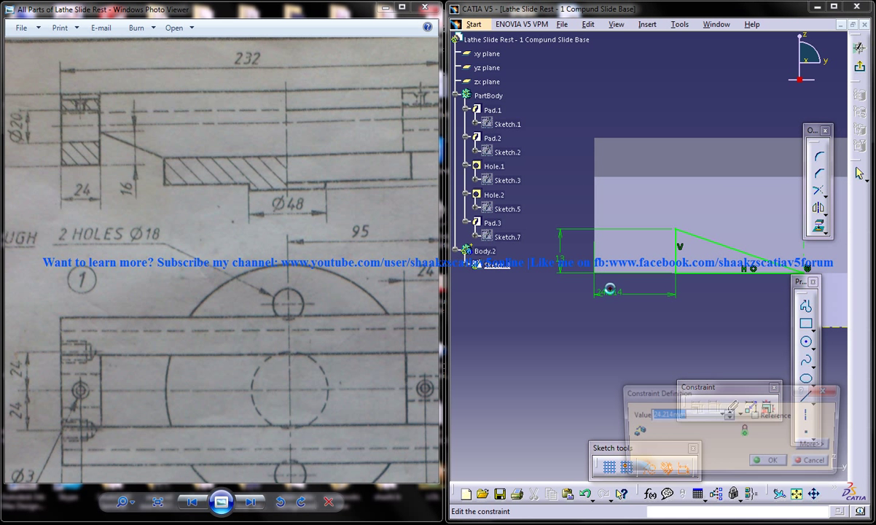
text(24)
key(Return)
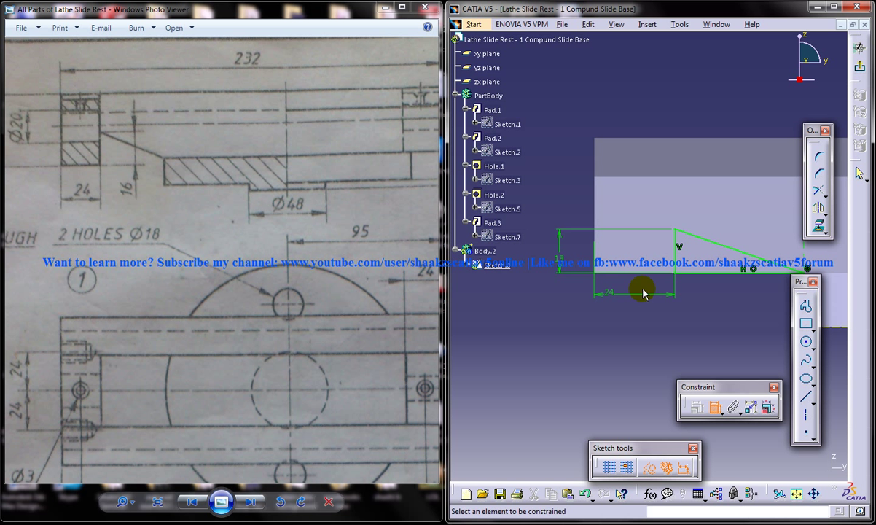
mouse_move(724, 274)
middle_down()
mouse_move(708, 215)
mouse_move(632, 226)
middle_up()
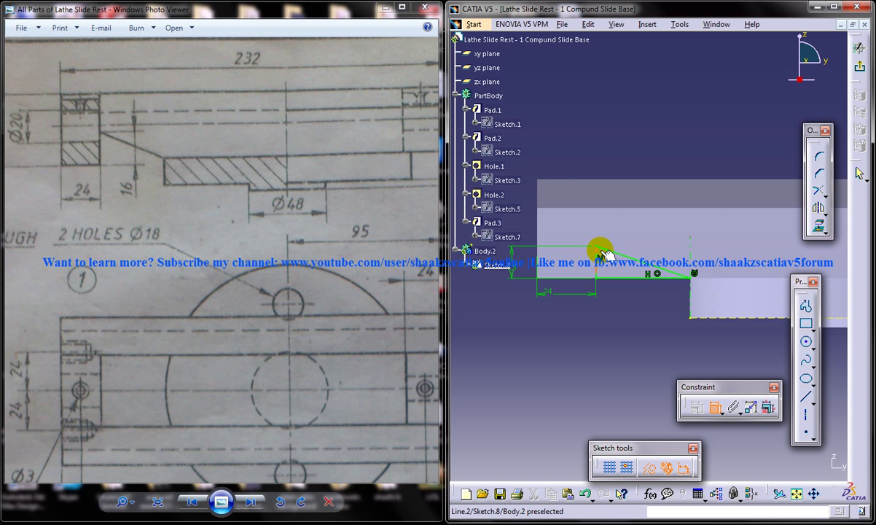
click(861, 67)
- Pocket the triangular profile in the new body to a depth of 47 mm with mirrored extent
middle_drag(691, 204, 765, 235)
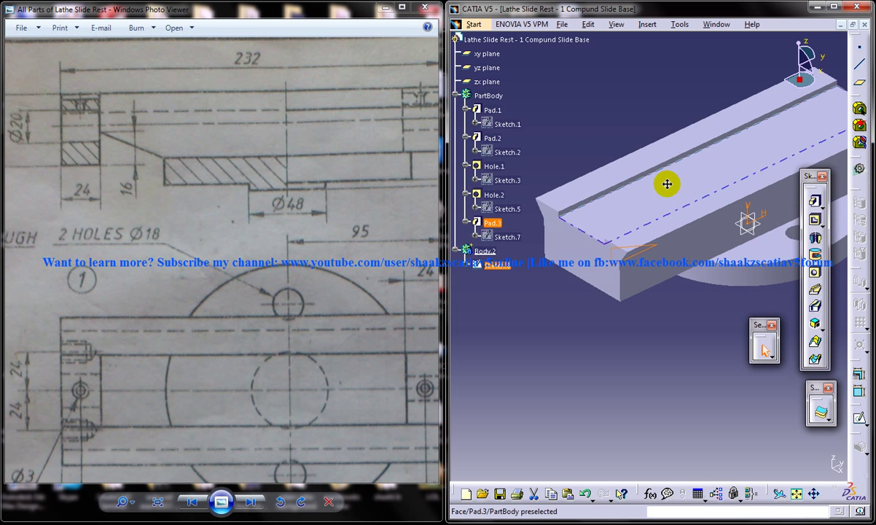
click(815, 219)
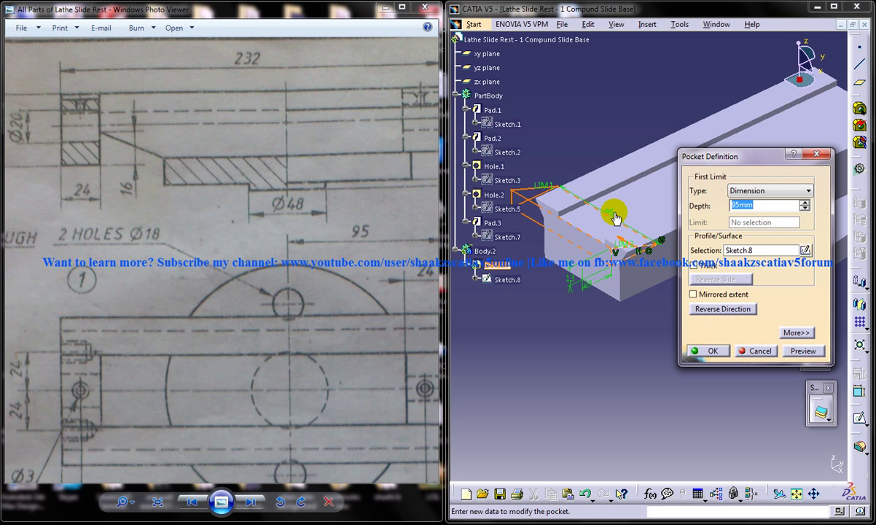
middle_drag(611, 212, 627, 210)
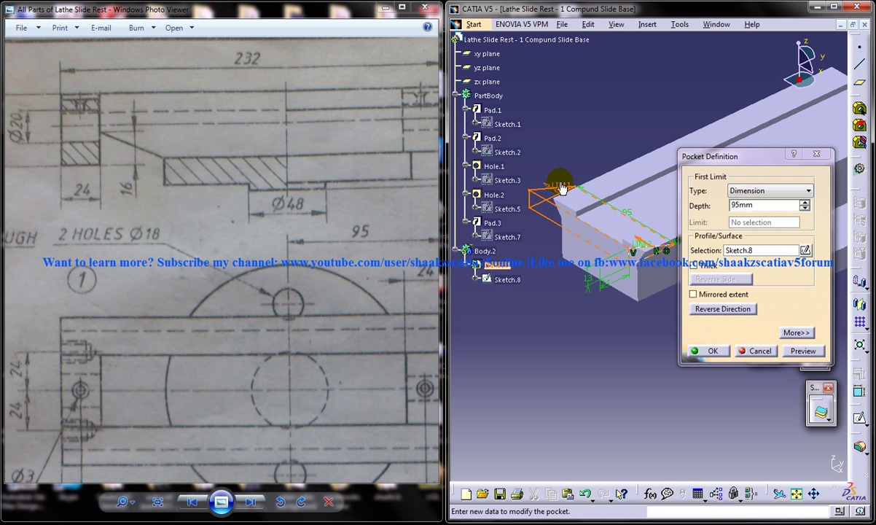
drag(561, 188, 592, 203)
middle_drag(621, 227, 686, 191)
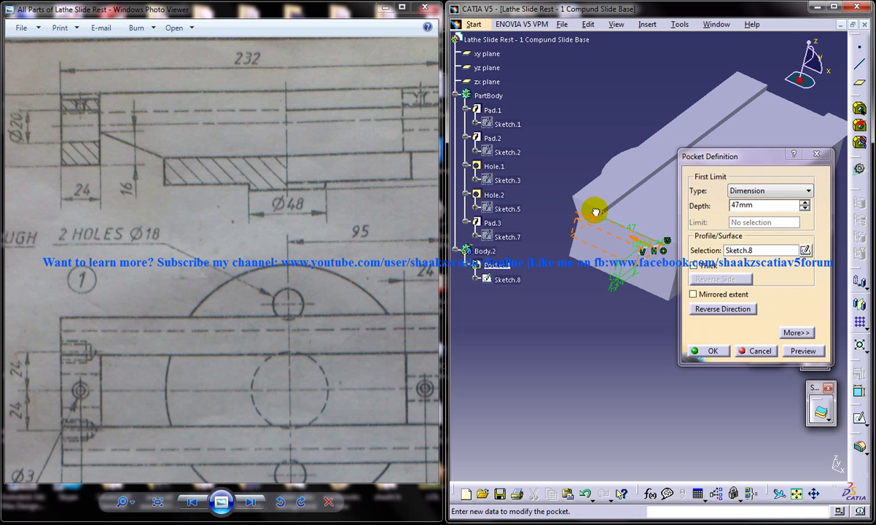
middle_drag(597, 231, 539, 261)
click(720, 296)
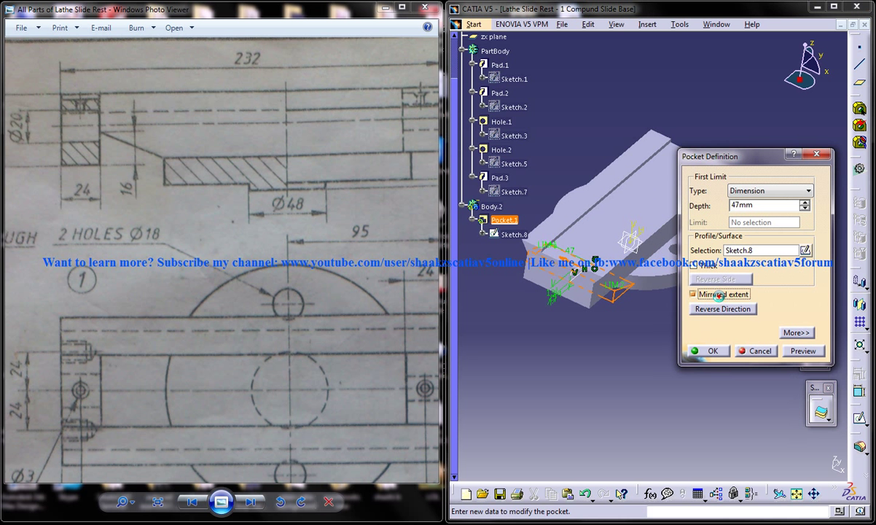
click(705, 351)
- Assemble Body.2 into the PartBody so the sloped pocket cuts the rail block
mouse_move(653, 334)
middle_down()
mouse_move(614, 327)
mouse_move(627, 359)
mouse_move(630, 330)
middle_up()
right_click(492, 207)
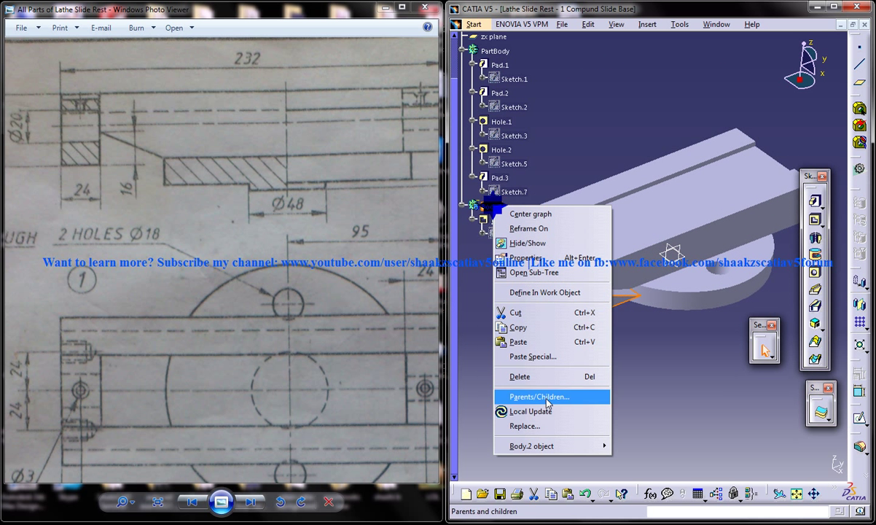
mouse_move(561, 445)
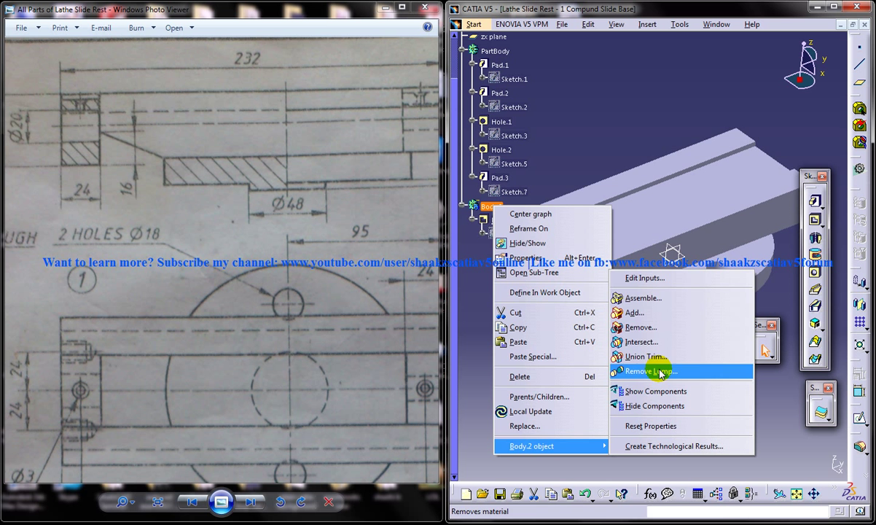
click(642, 297)
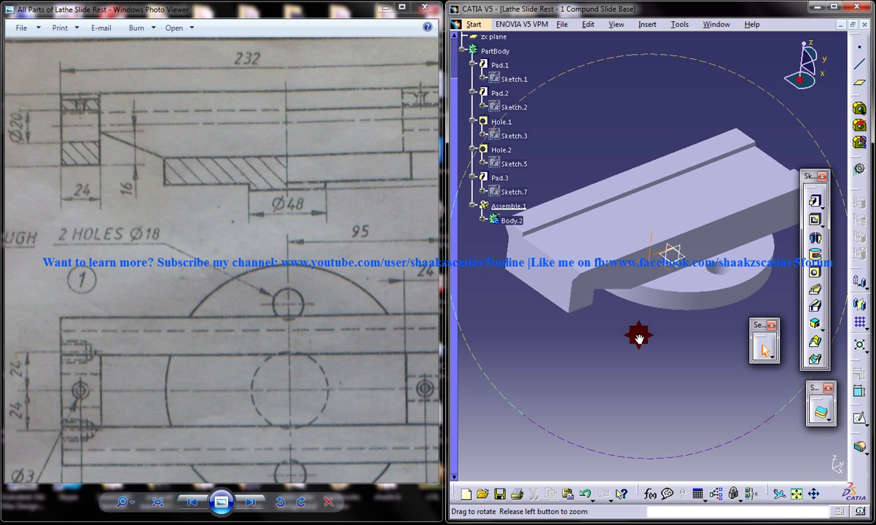
- Inspect the sloped cut beneath the rail block's end from the side and from above
mouse_move(638, 337)
middle_down()
mouse_move(622, 261)
mouse_move(633, 337)
mouse_move(635, 311)
mouse_move(631, 337)
mouse_move(630, 330)
middle_up()
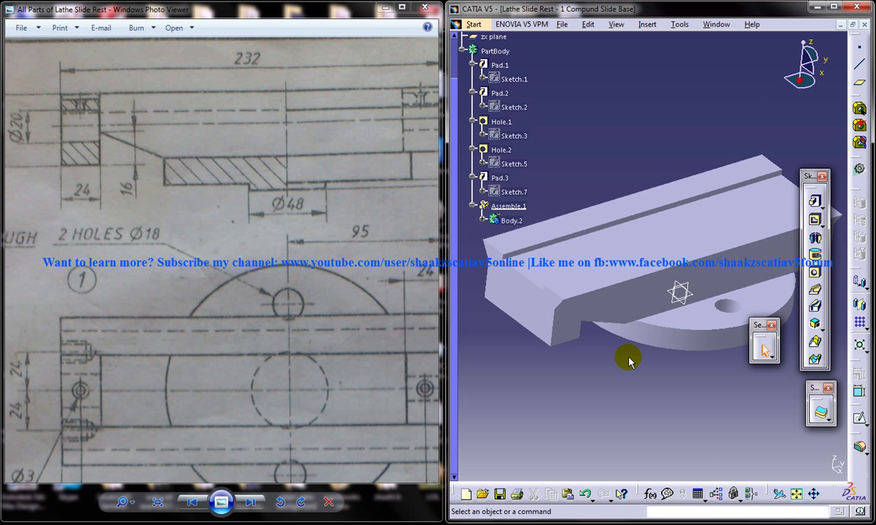
middle_drag(694, 333, 705, 181)
middle_drag(631, 277, 586, 294)
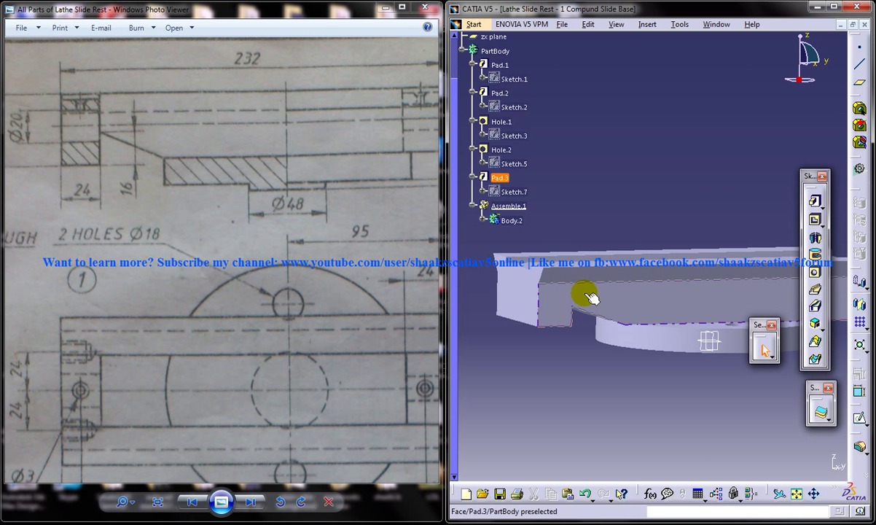
middle_drag(556, 261, 507, 264)
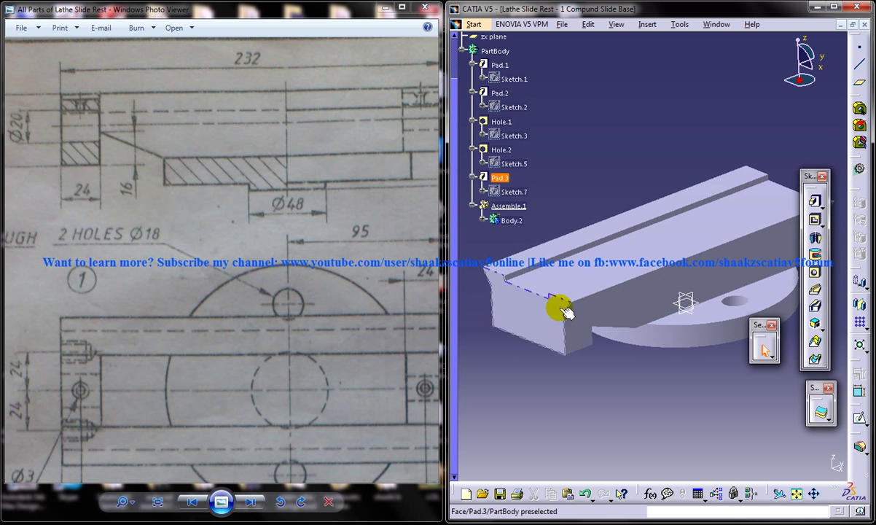
mouse_move(646, 322)
middle_down()
mouse_move(688, 288)
mouse_move(600, 231)
mouse_move(446, 192)
mouse_move(641, 311)
mouse_move(684, 318)
mouse_move(657, 295)
mouse_move(627, 336)
mouse_move(655, 293)
mouse_move(651, 276)
mouse_move(612, 293)
mouse_move(618, 274)
mouse_move(641, 306)
mouse_move(638, 334)
middle_up()
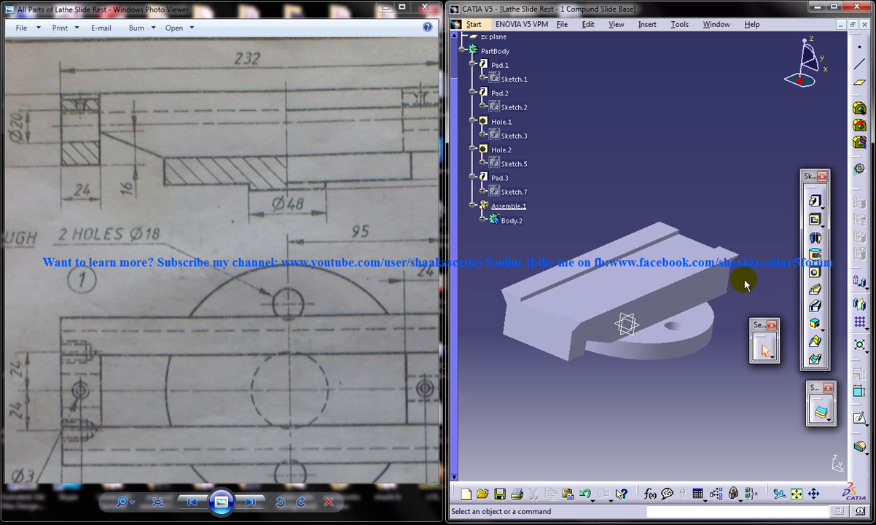
middle_drag(691, 298, 669, 357)
middle_drag(644, 264, 681, 291)
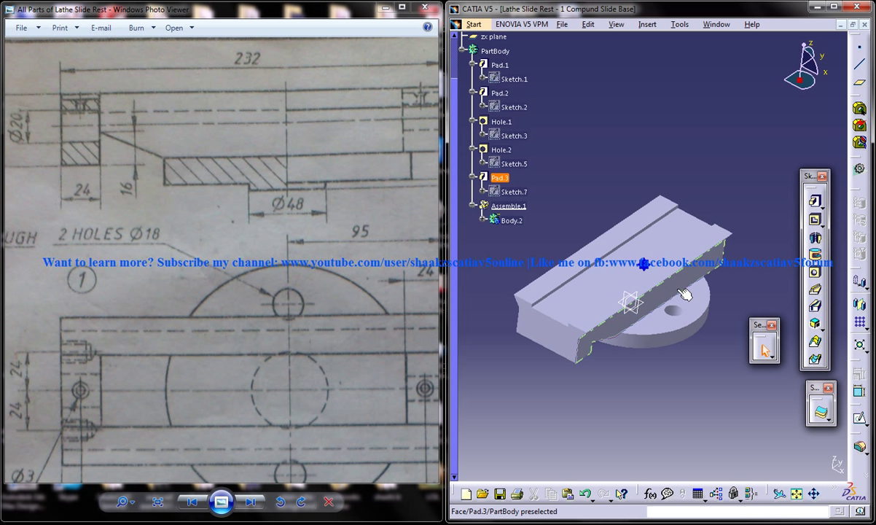